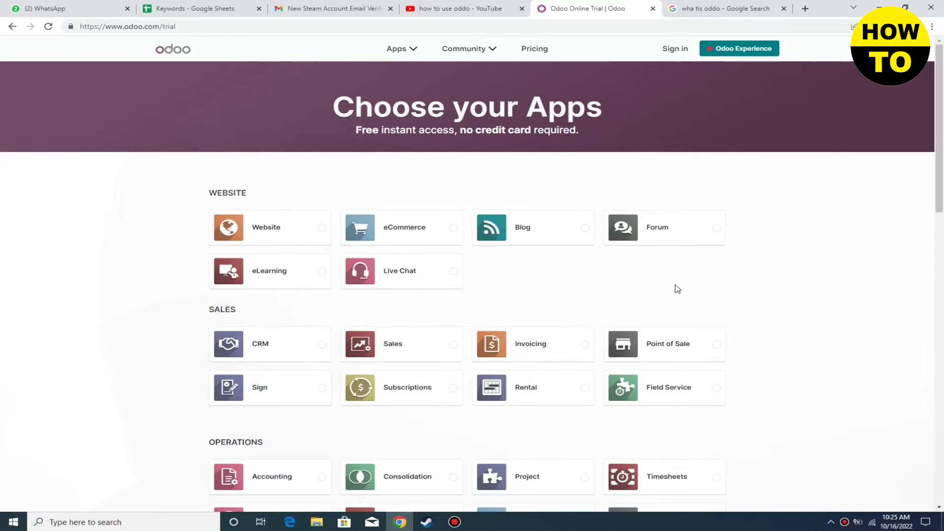
# Pick Project as the only trial app (1 app, free with unlimited users) and continue
pyautogui.scroll(-2, 720, 300)
pyautogui.click(511, 393)
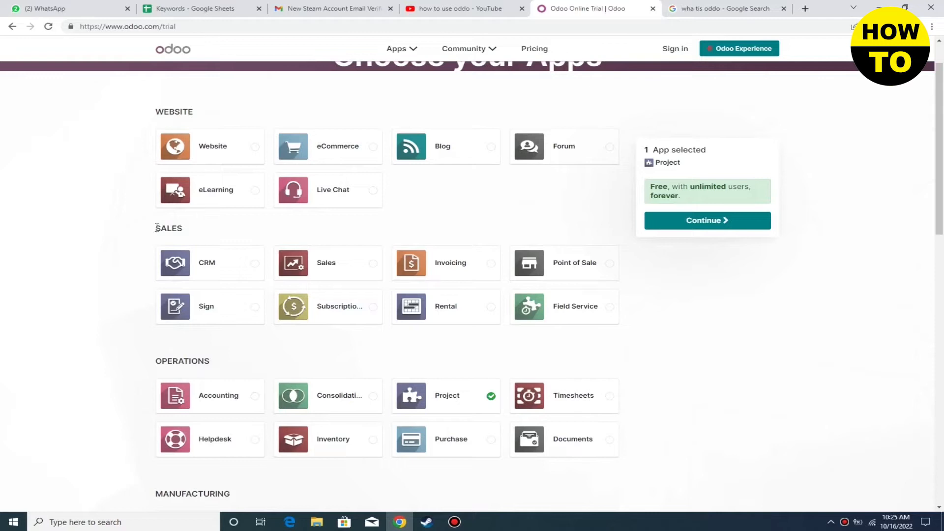
pyautogui.click(731, 221)
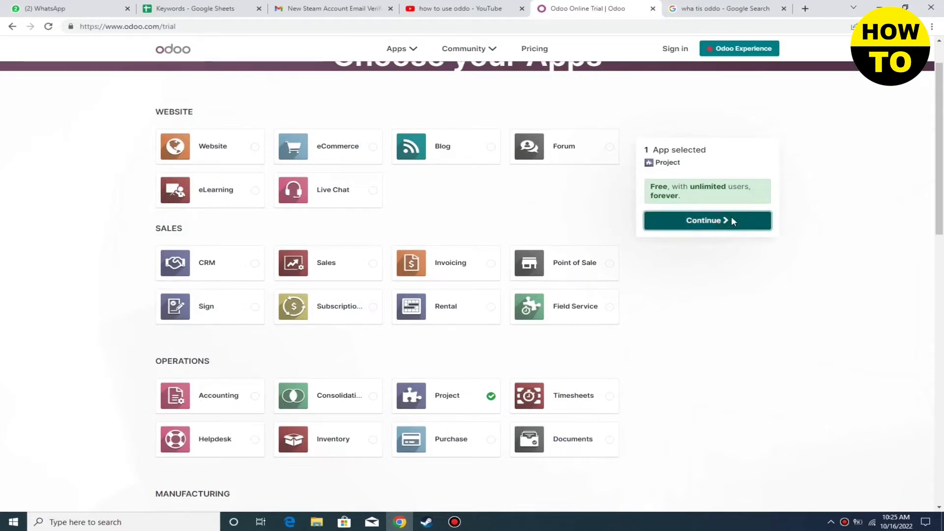
# Fill in the user's full name, e-mail address, company name and phone number on the sign-up form
pyautogui.click(224, 139)
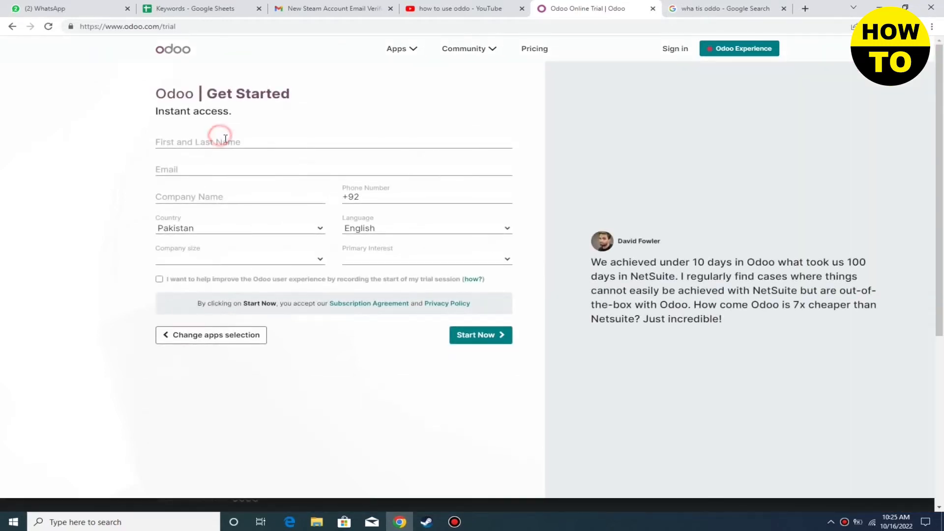
pyautogui.click(256, 163)
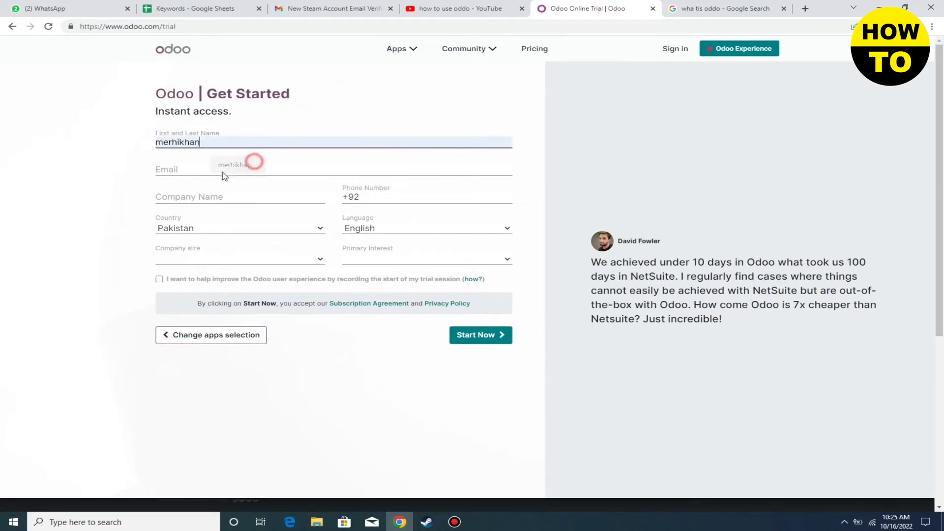
pyautogui.click(222, 168)
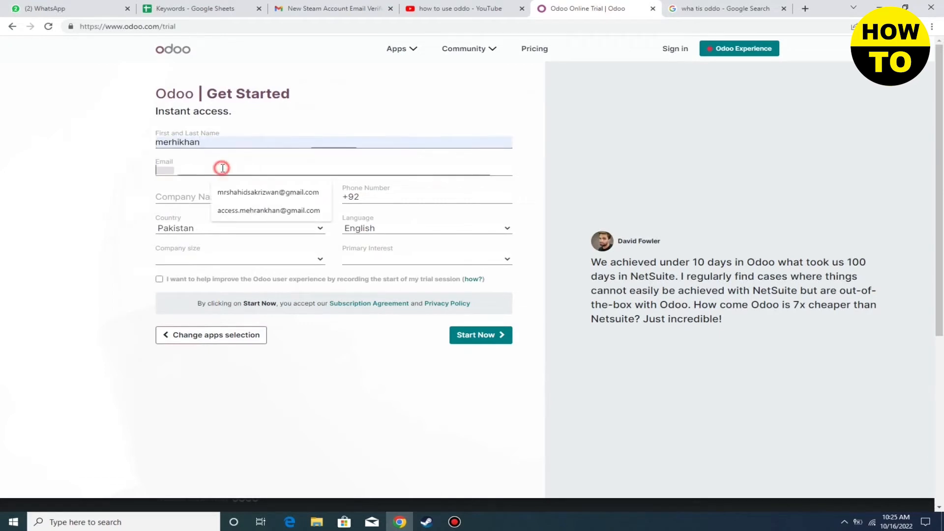
pyautogui.click(255, 193)
pyautogui.click(243, 201)
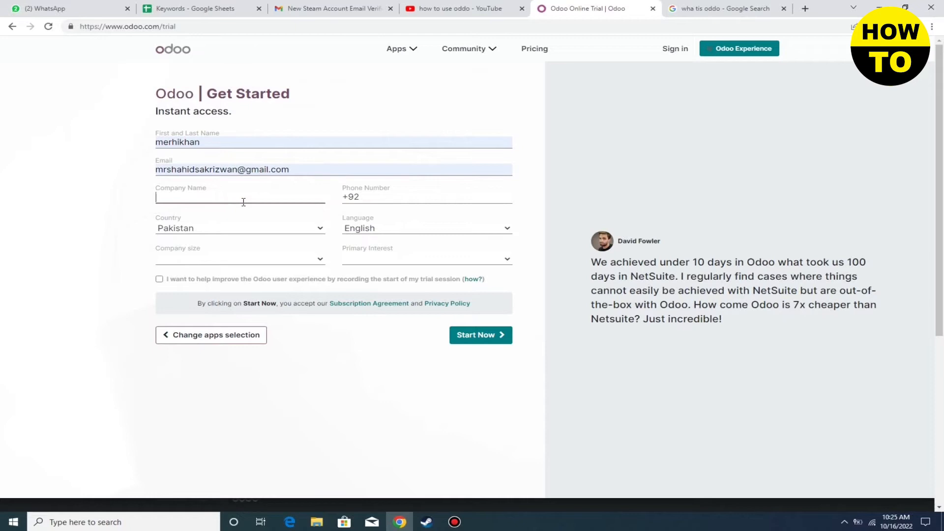
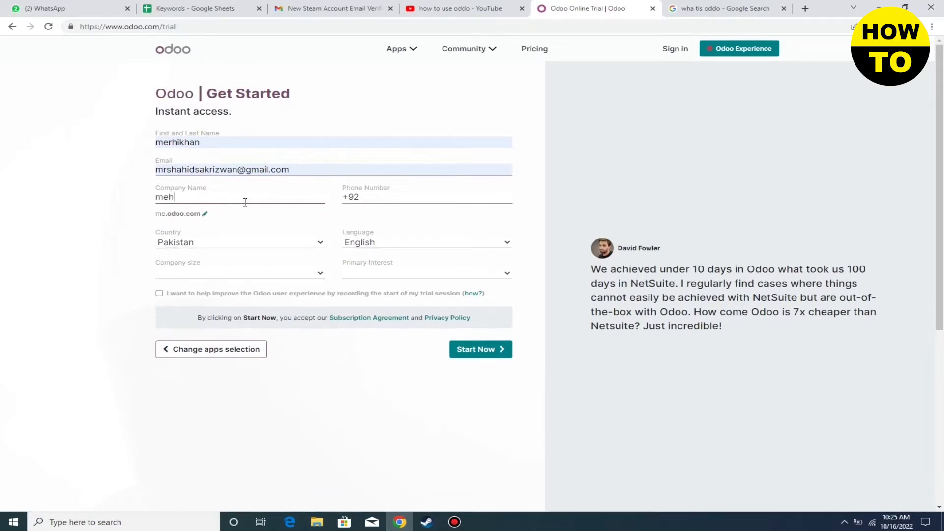
pyautogui.click(378, 199)
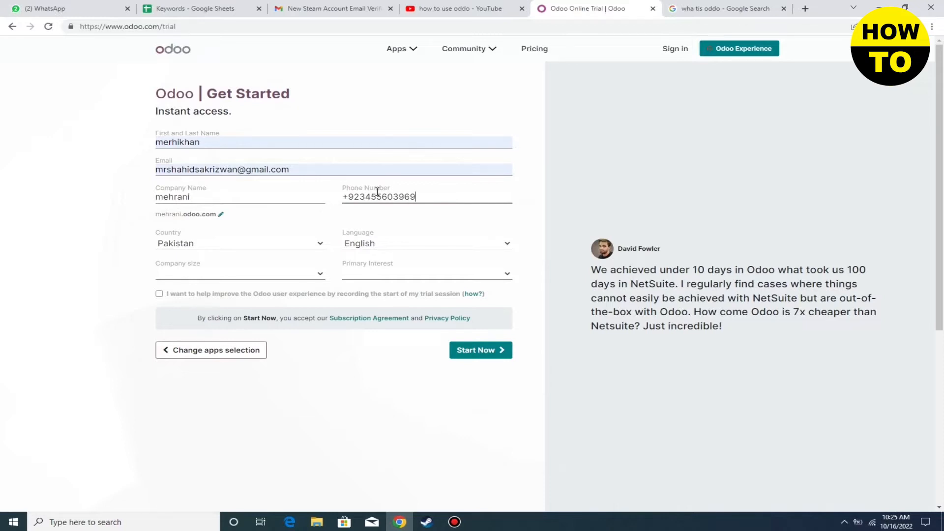
# Set company size to < 5 employees, opt in to improvements, choose 'Use it in my company', and start the trial
pyautogui.click(255, 272)
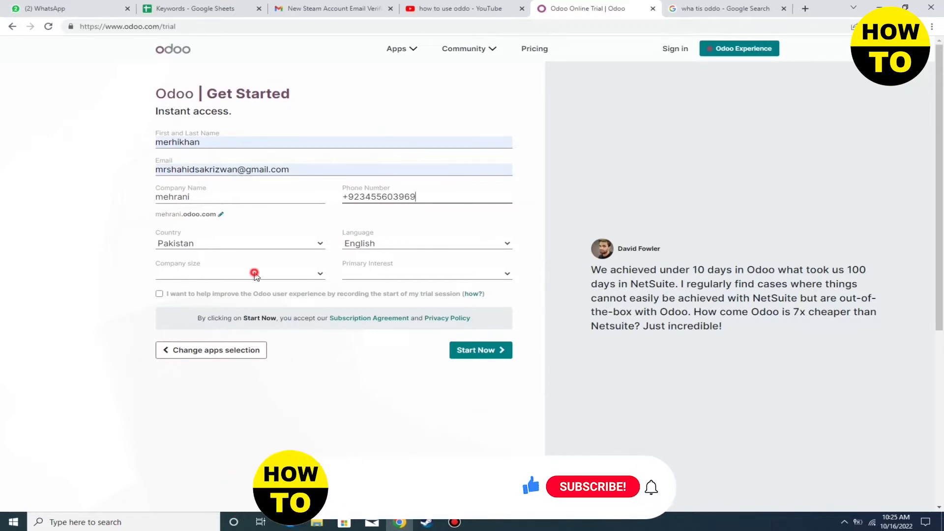
pyautogui.click(209, 290)
pyautogui.click(158, 293)
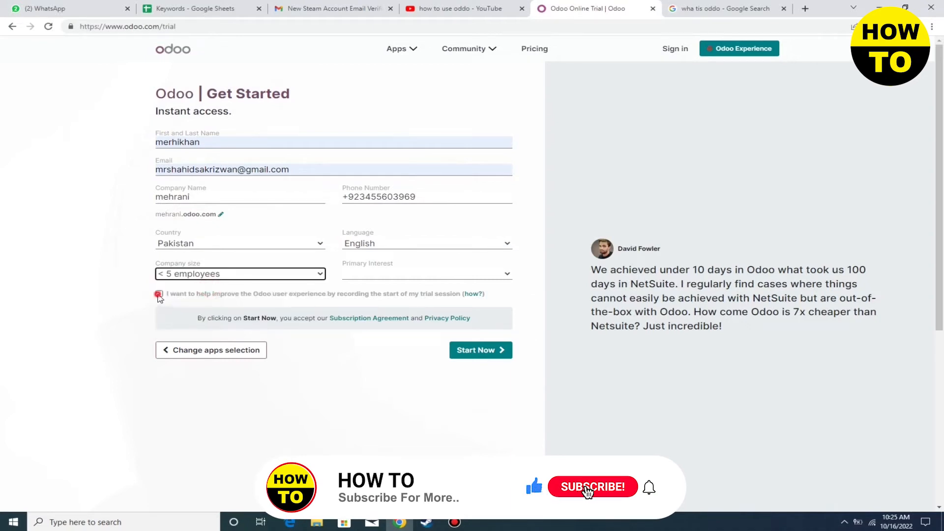
pyautogui.click(371, 272)
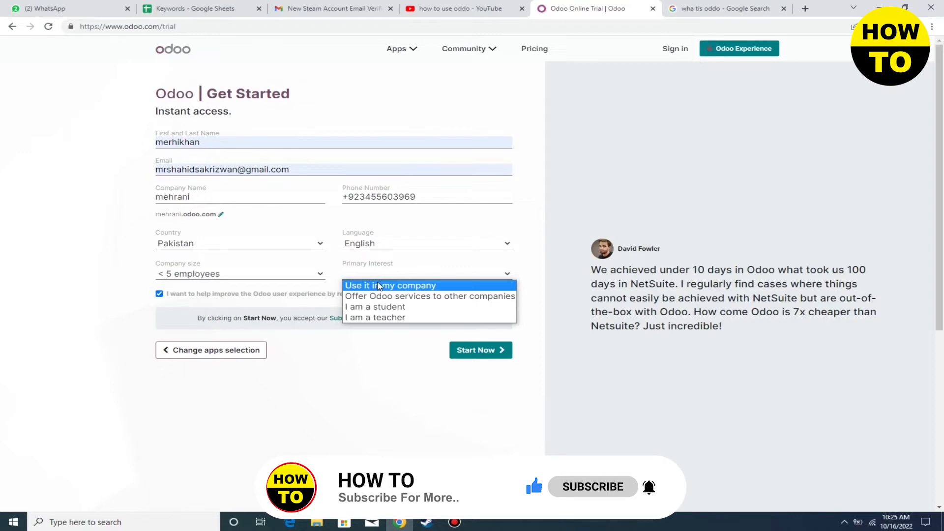
pyautogui.click(379, 286)
pyautogui.click(471, 355)
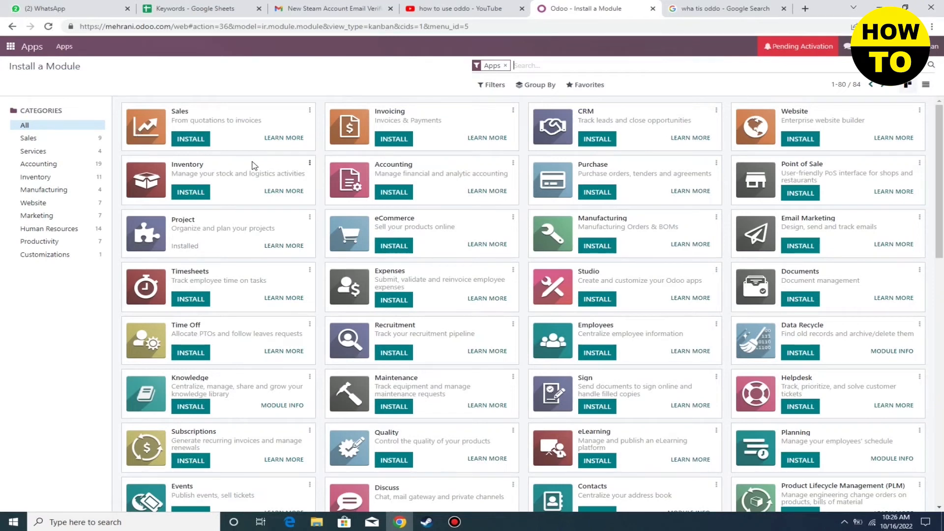
# Go back from the Apps catalogue to the home menu with Discuss, Project, Apps and Settings
pyautogui.click(15, 28)
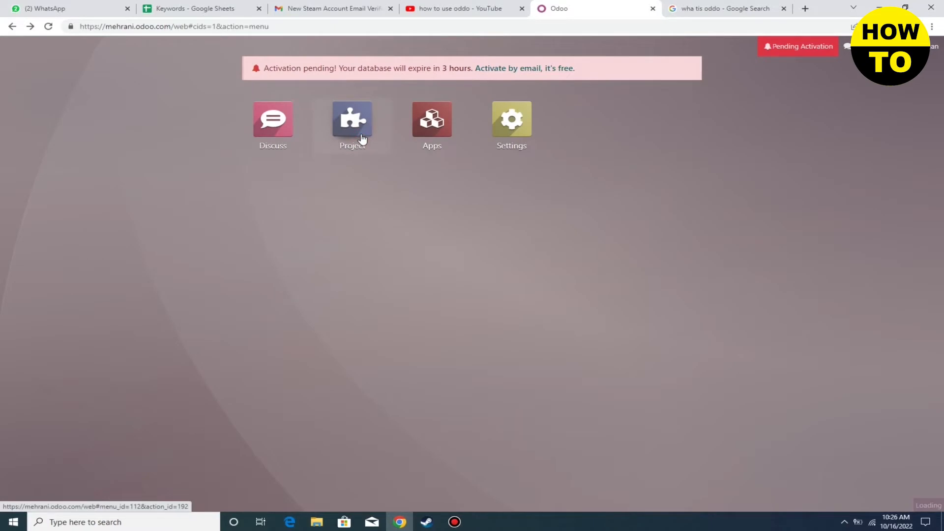
# Create a project named 'i want to manage ware house products' in the Project app
pyautogui.click(363, 139)
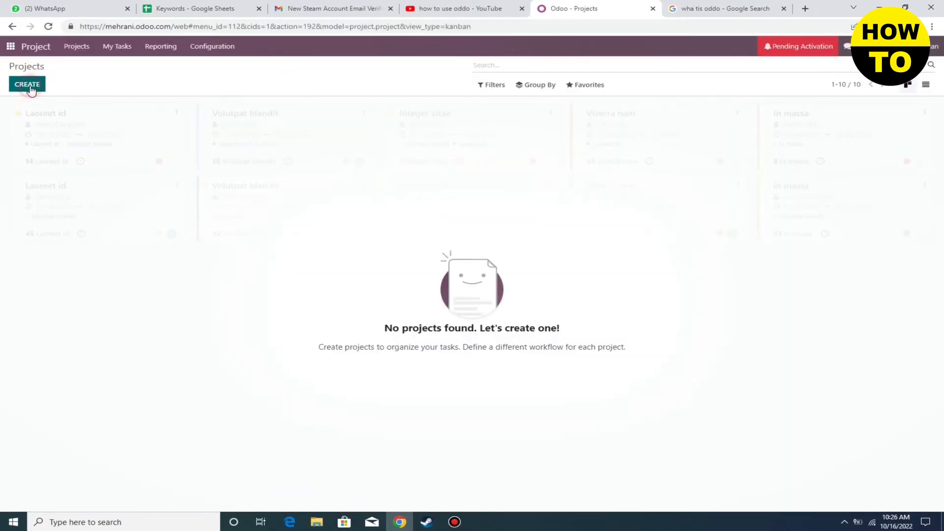
pyautogui.click(33, 85)
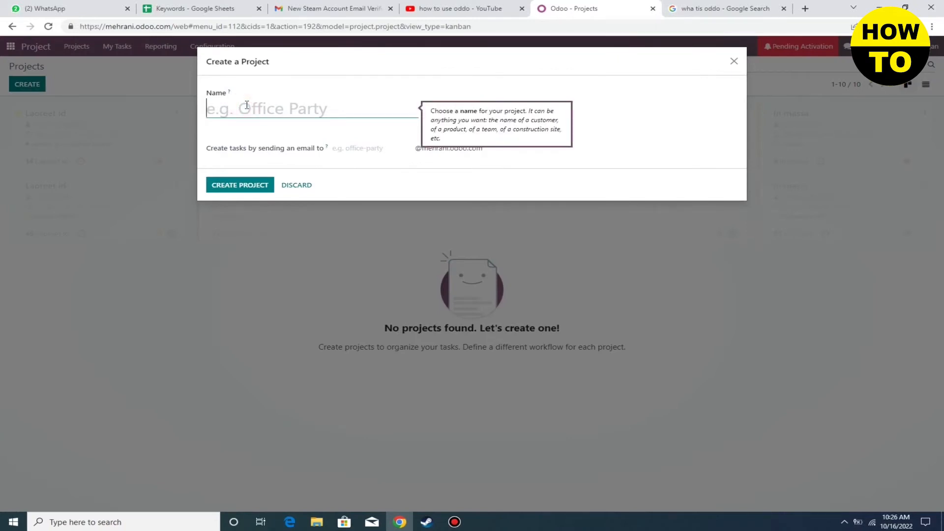
pyautogui.write('i want to ')
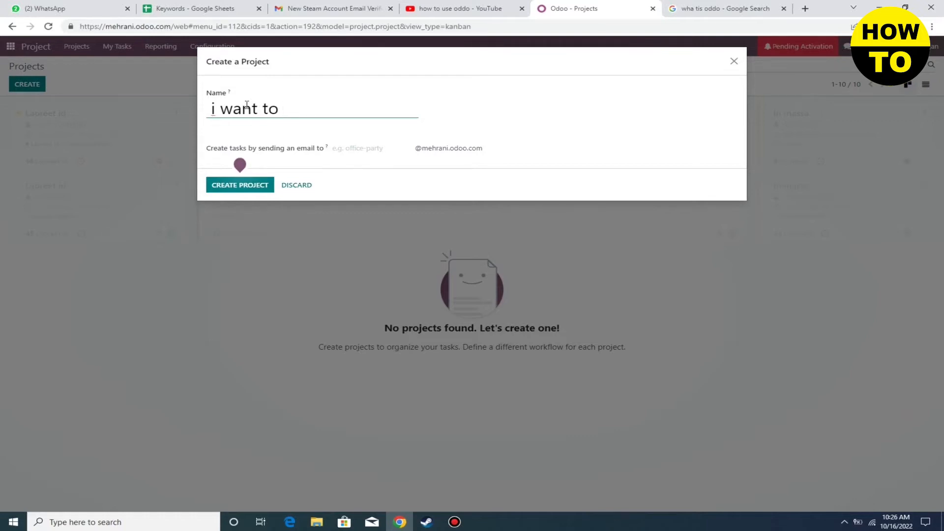
pyautogui.write('s')
pyautogui.write('manage w')
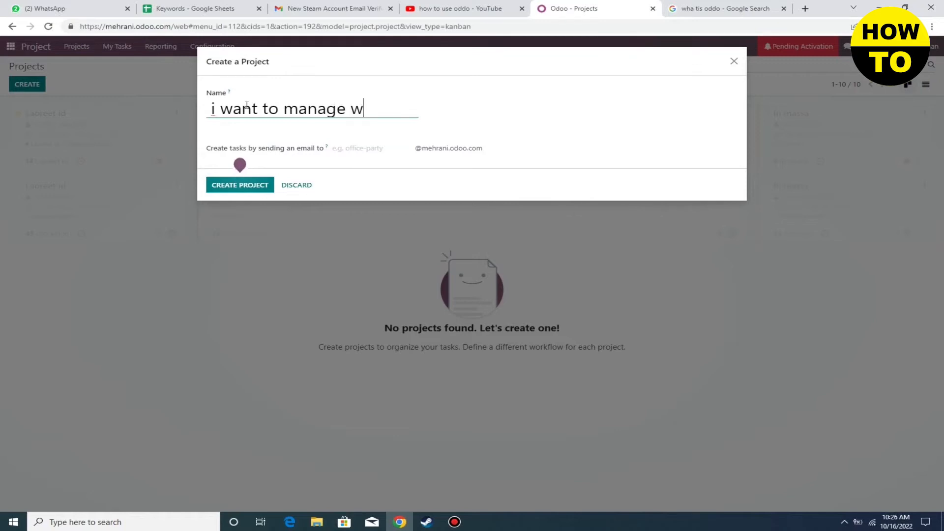
pyautogui.write('are house')
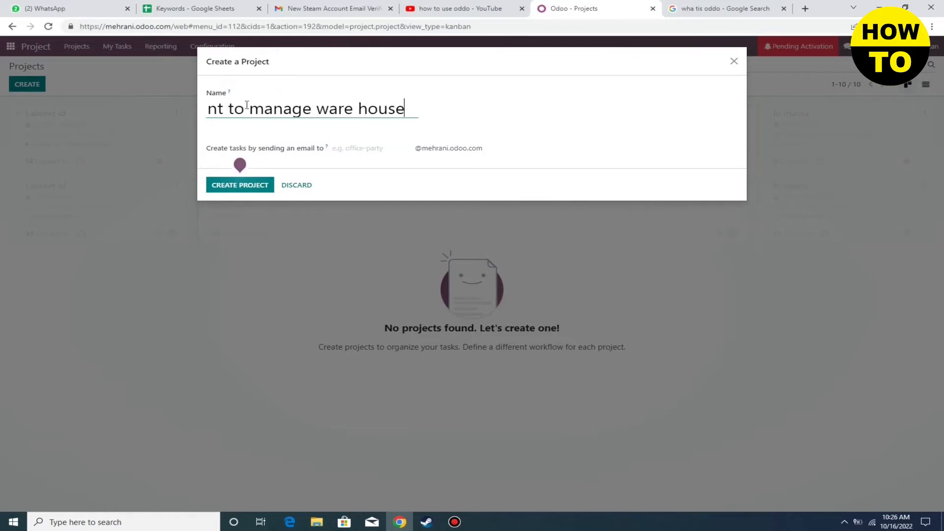
pyautogui.write(' products')
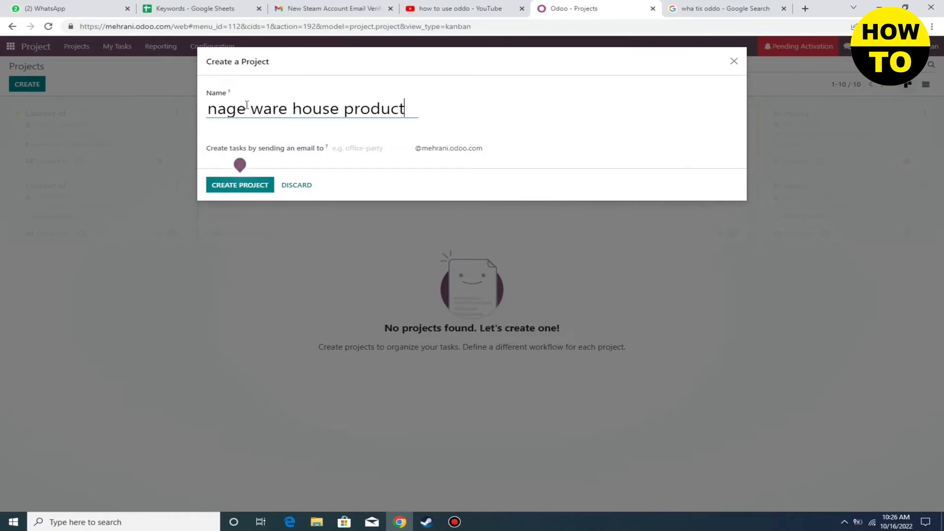
pyautogui.click(253, 181)
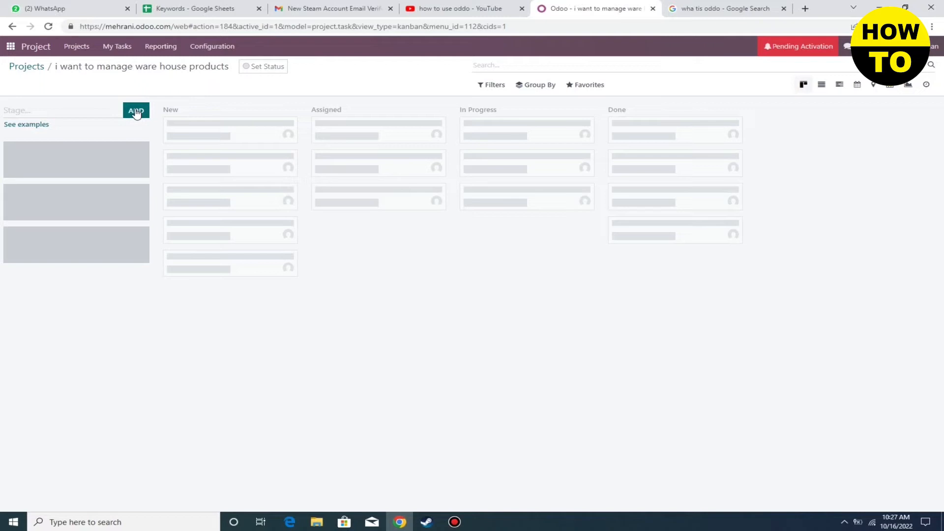
# Compare the example stage sets Customer Feedback, Consulting and Design, then apply the Manufacturing stages
pyautogui.click(89, 112)
pyautogui.click(49, 125)
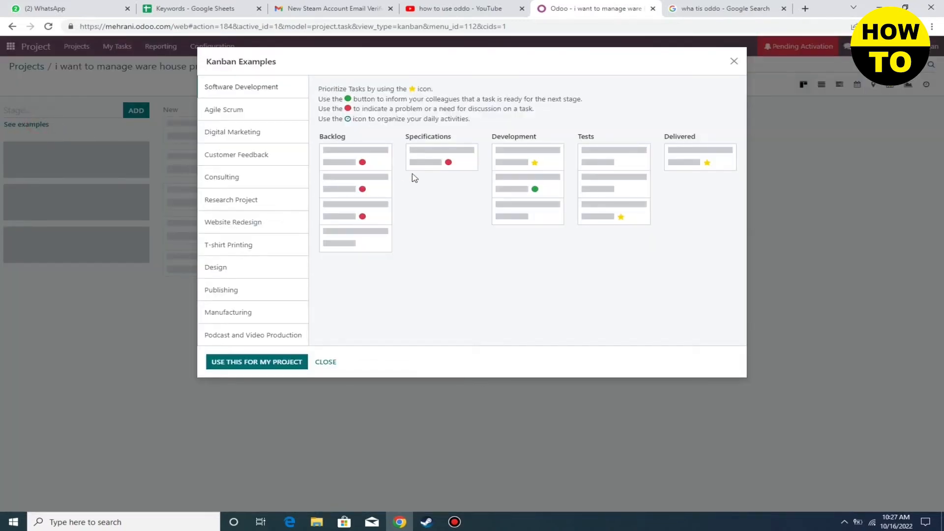
pyautogui.click(250, 152)
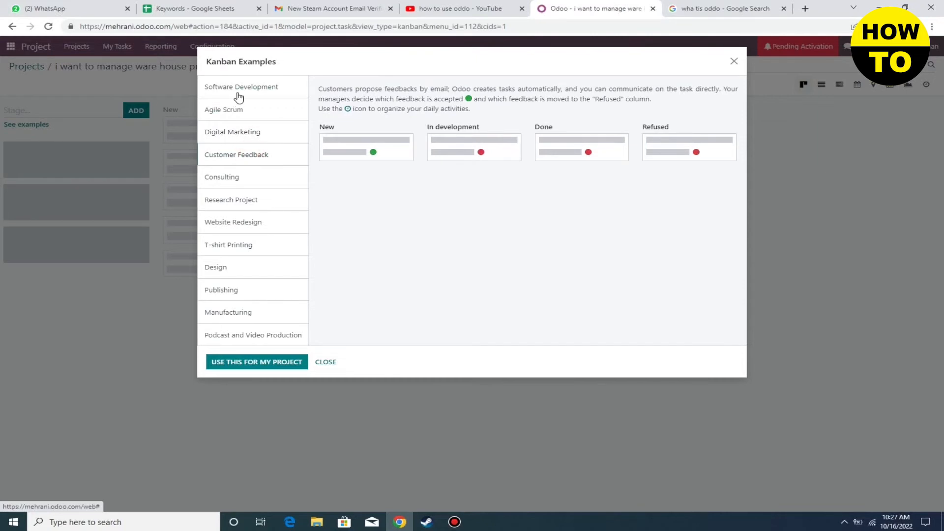
pyautogui.click(241, 178)
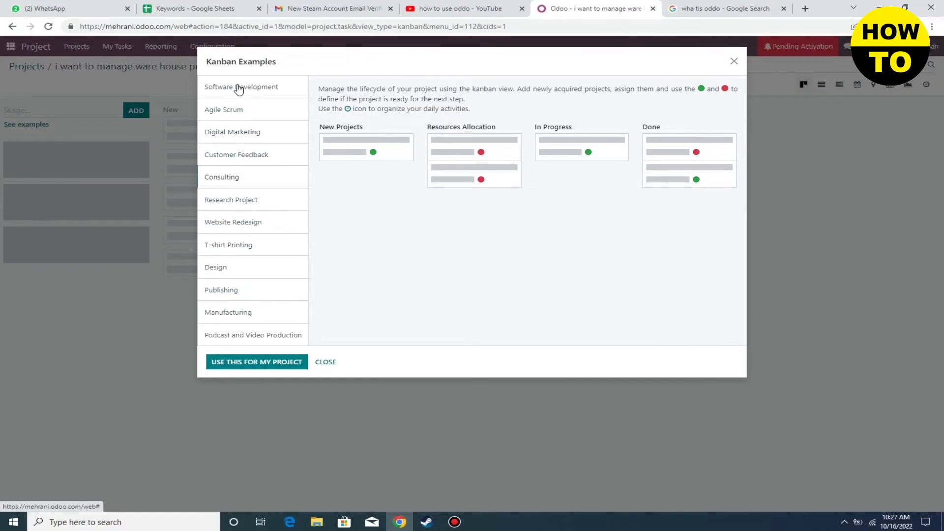
pyautogui.click(227, 274)
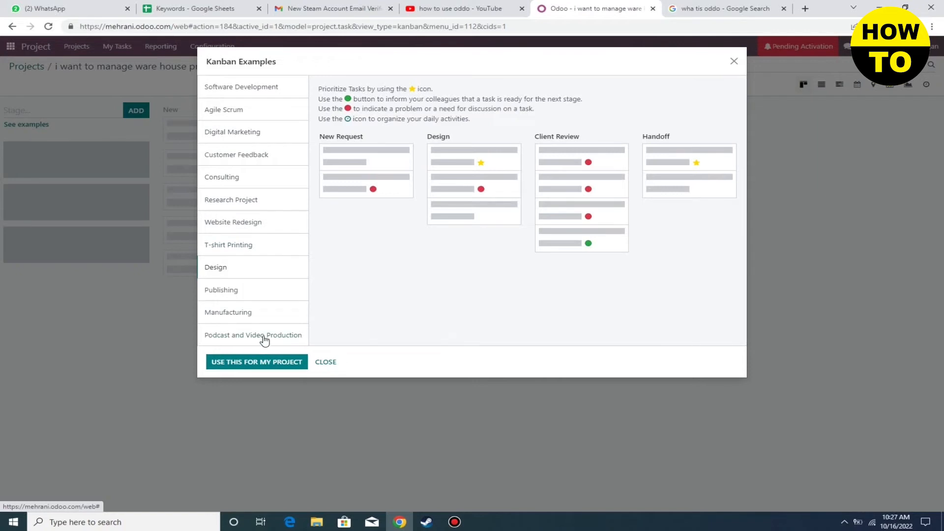
pyautogui.click(233, 316)
pyautogui.click(280, 367)
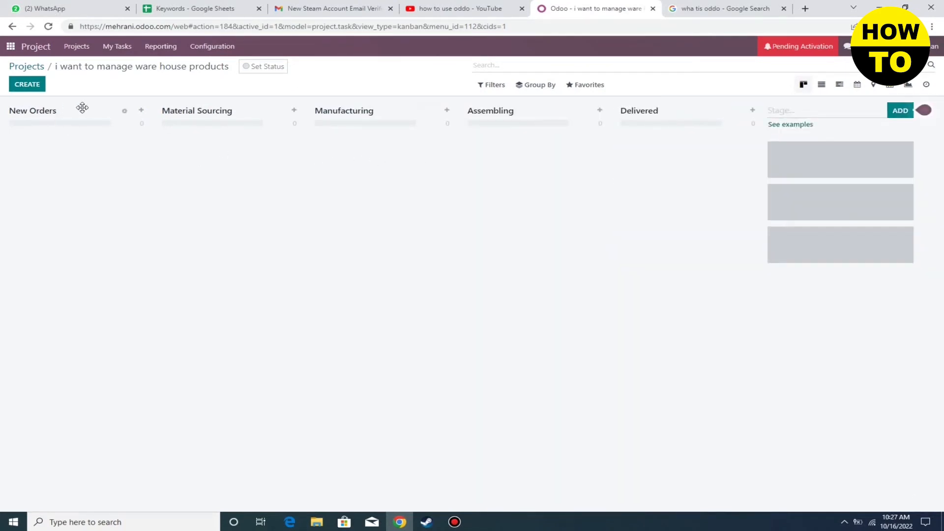
# Add a jeans task to New Orders, assigned to the suggested user
pyautogui.click(142, 111)
pyautogui.click(83, 165)
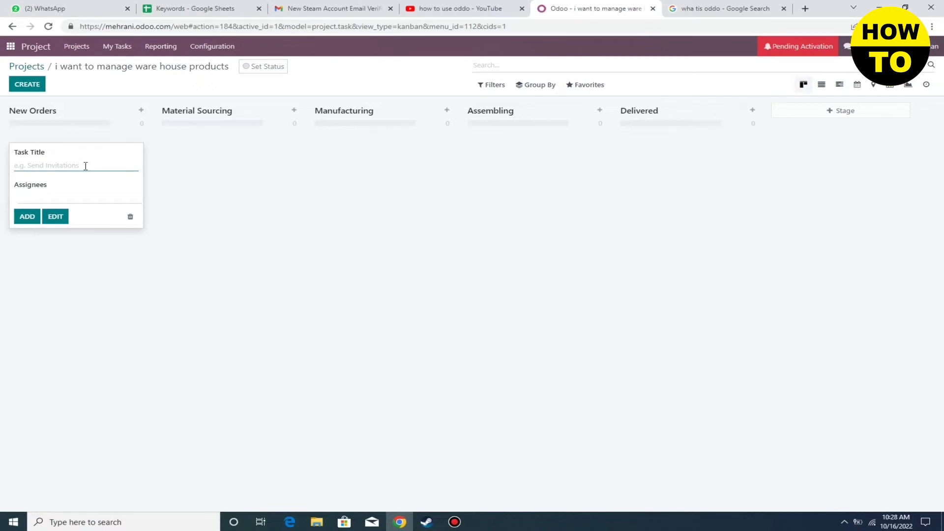
pyautogui.write('jea')
pyautogui.click(59, 196)
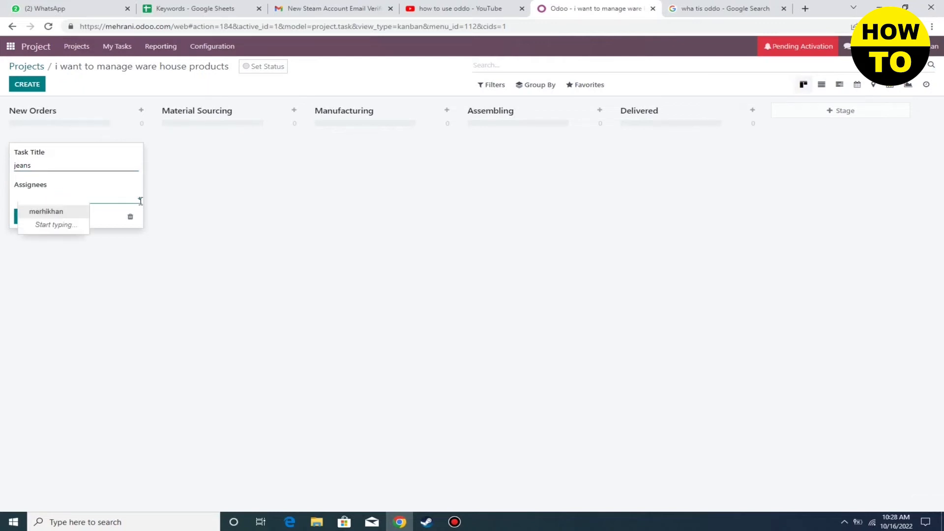
pyautogui.click(69, 215)
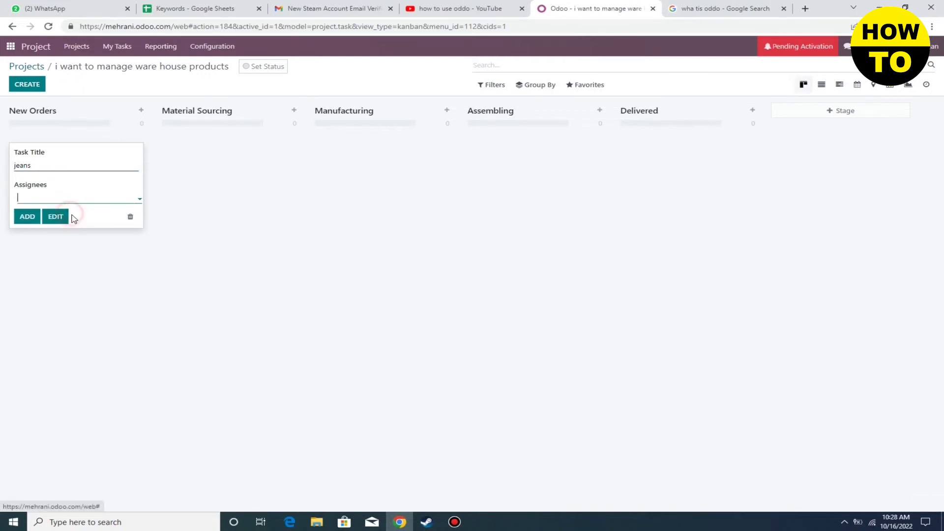
pyautogui.click(27, 218)
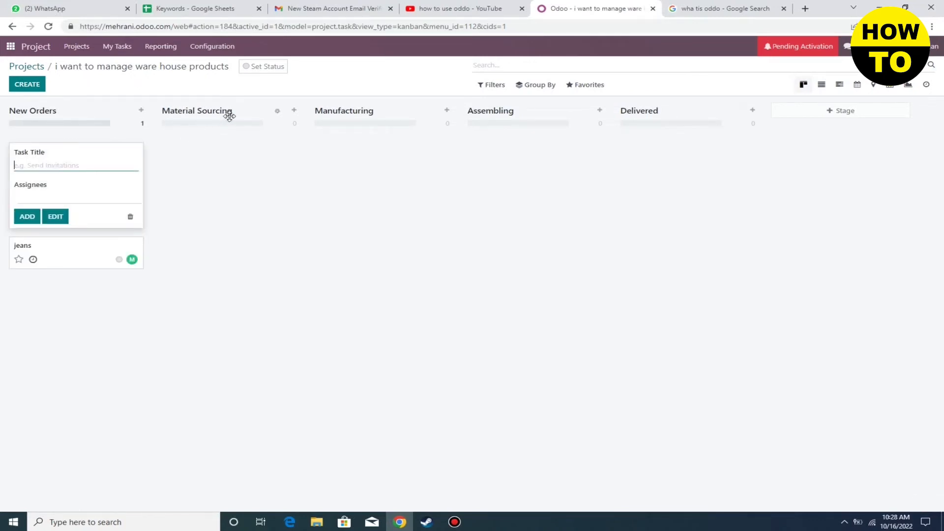
# Add a fiber task to Material Sourcing and a wiki task to Manufacturing
pyautogui.click(294, 111)
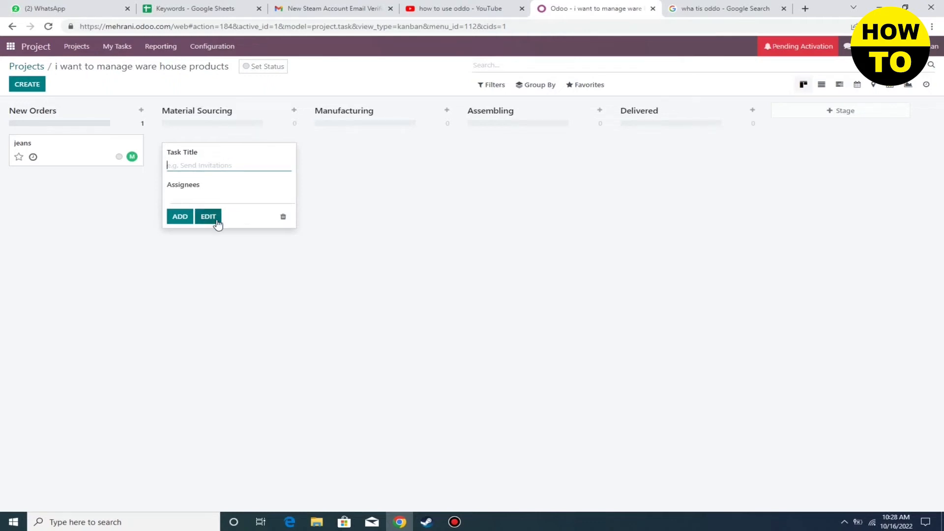
pyautogui.write('fiber')
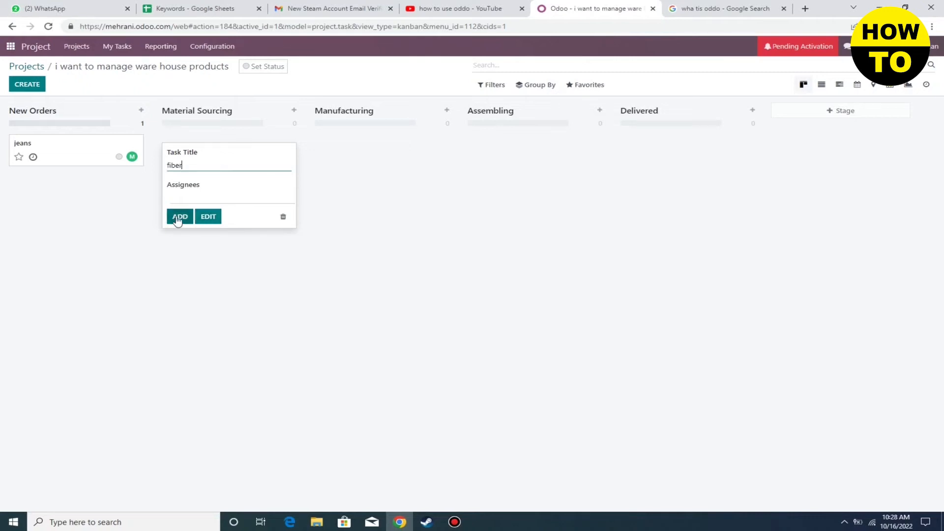
pyautogui.click(180, 216)
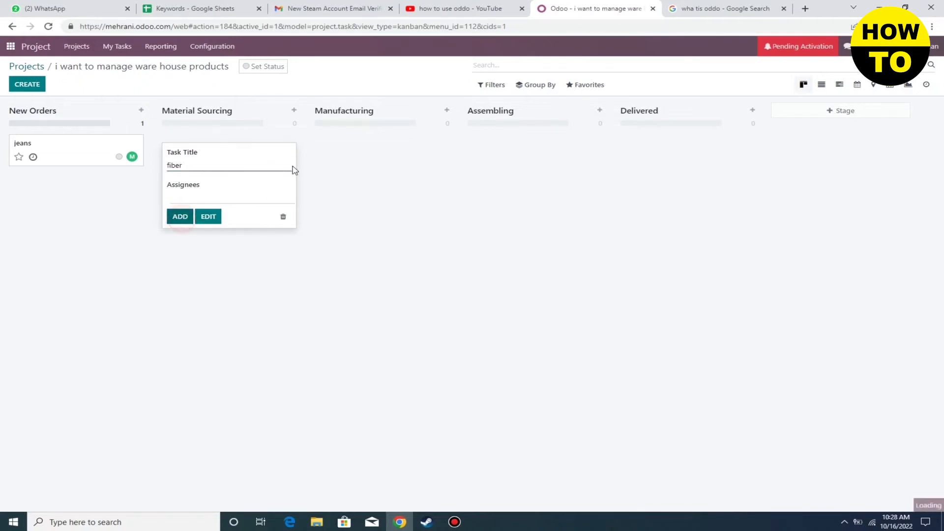
pyautogui.click(447, 111)
pyautogui.click(359, 164)
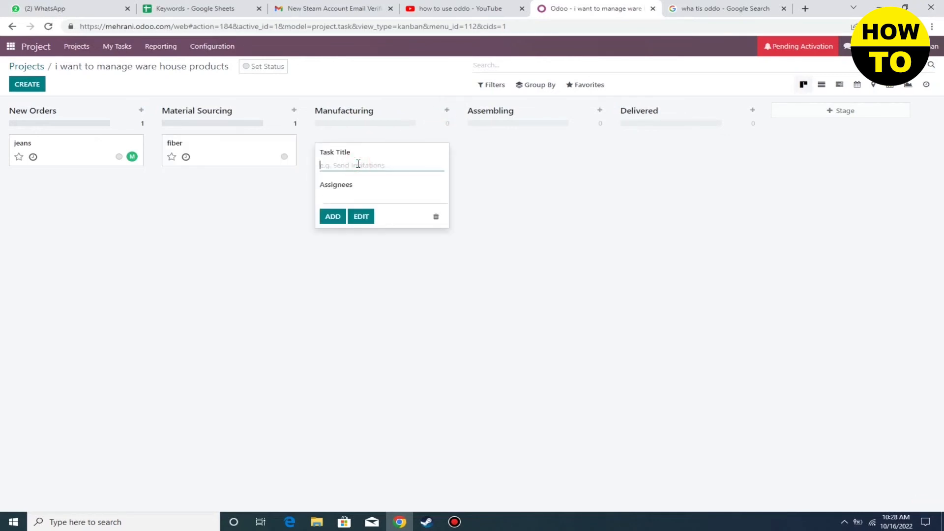
pyautogui.write('wiki')
pyautogui.click(332, 217)
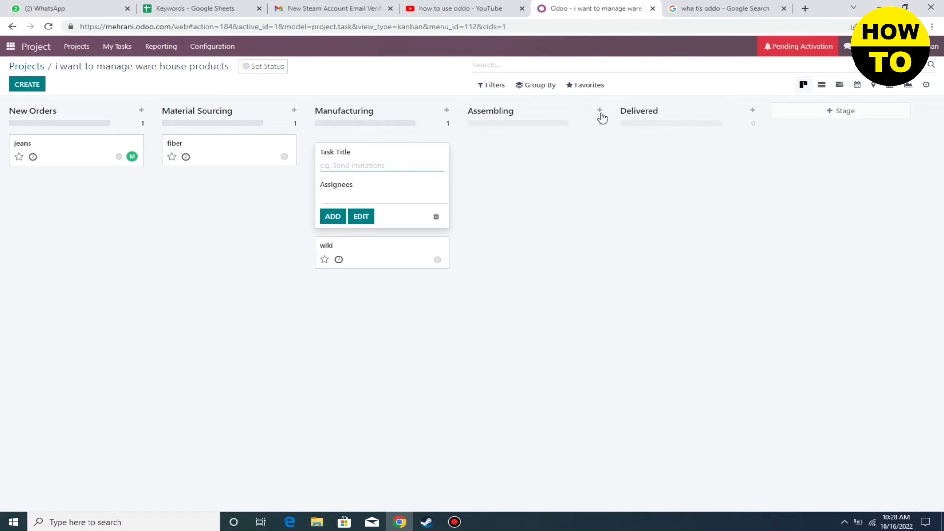
# Add two wad tasks to Assembling and a home task to Delivered
pyautogui.click(600, 111)
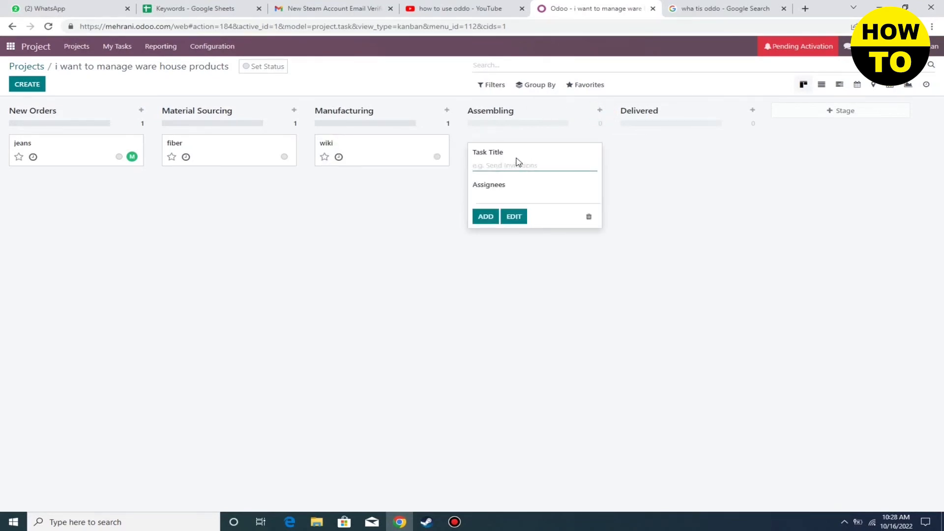
pyautogui.write('wad')
pyautogui.click(487, 216)
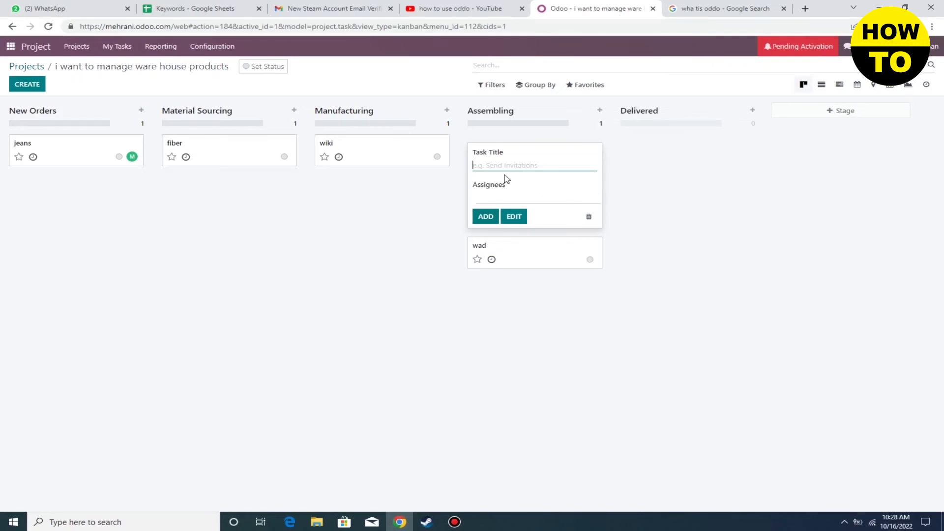
pyautogui.write('wad')
pyautogui.click(487, 216)
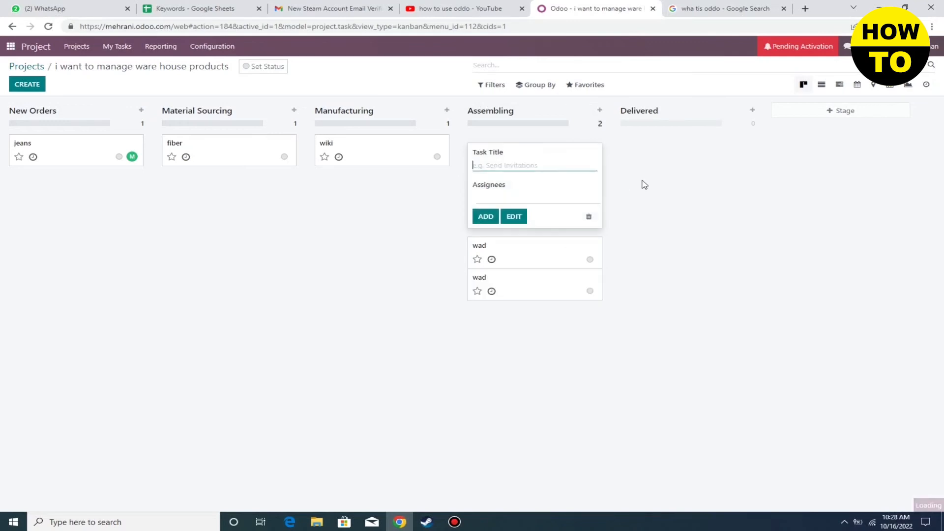
pyautogui.click(751, 110)
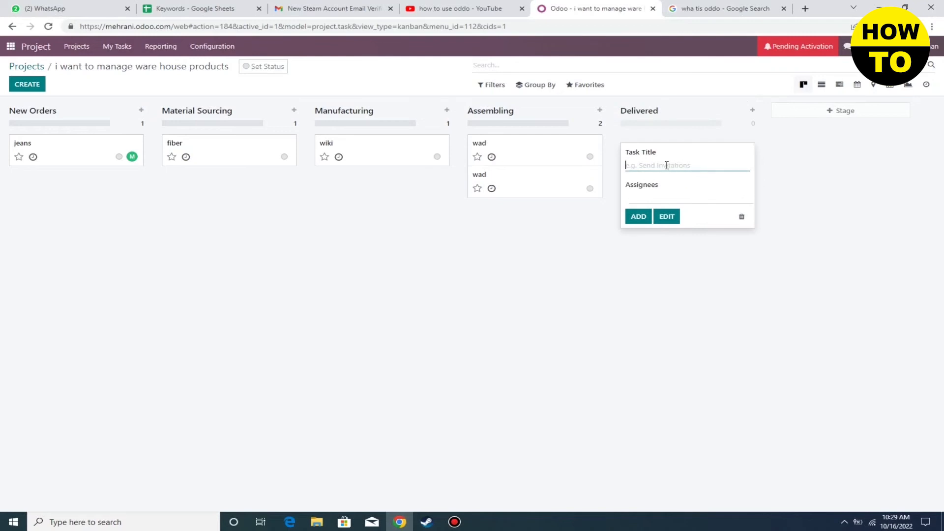
pyautogui.write('h')
pyautogui.click(639, 217)
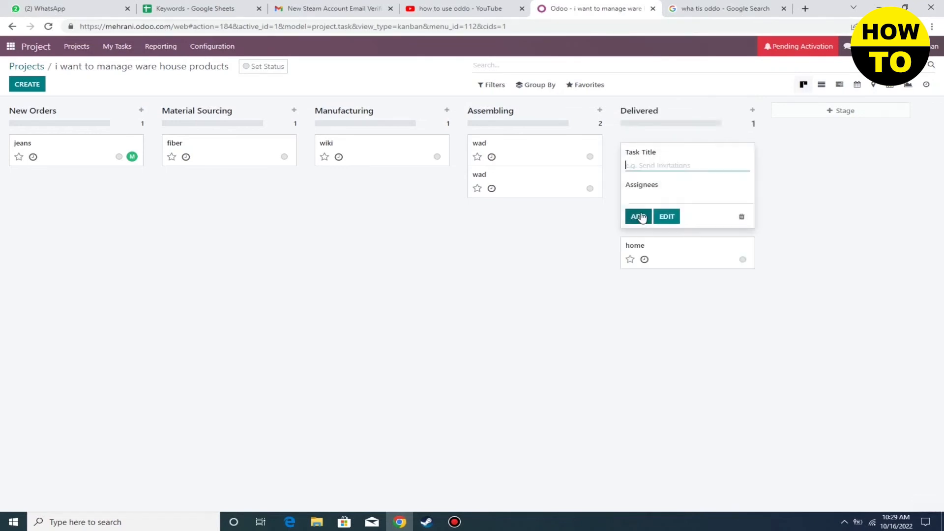
pyautogui.click(843, 112)
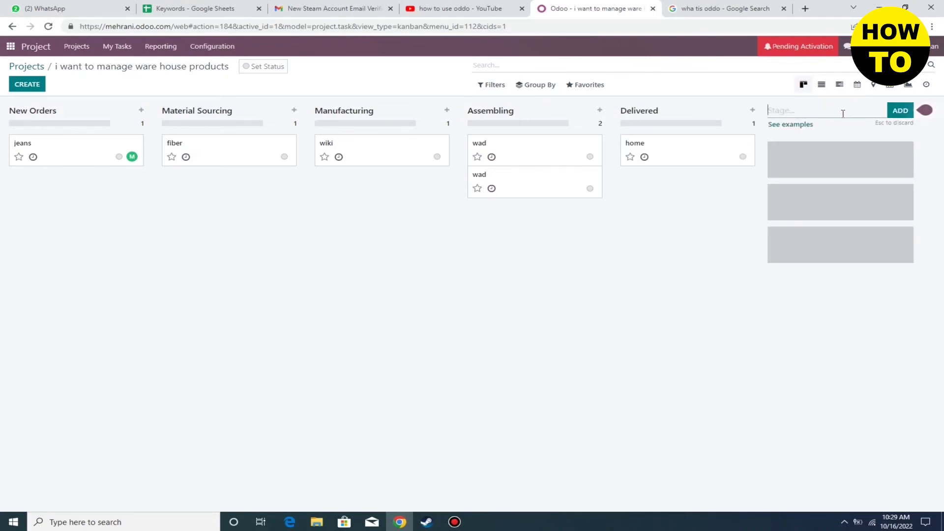
pyautogui.click(797, 125)
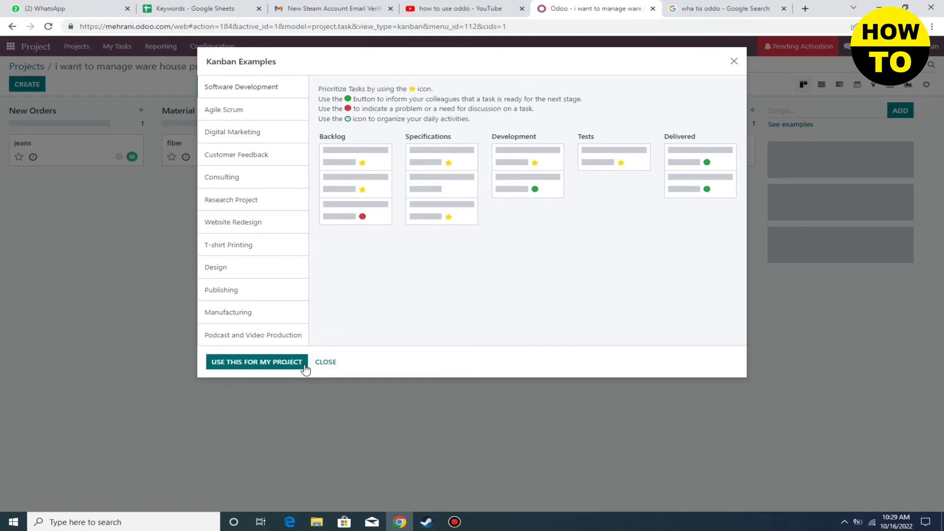
pyautogui.click(733, 63)
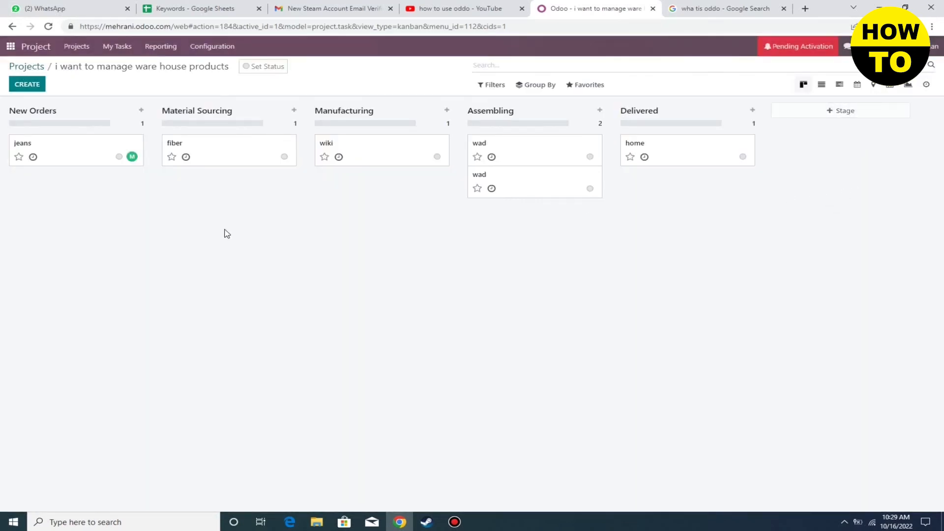
pyautogui.click(29, 87)
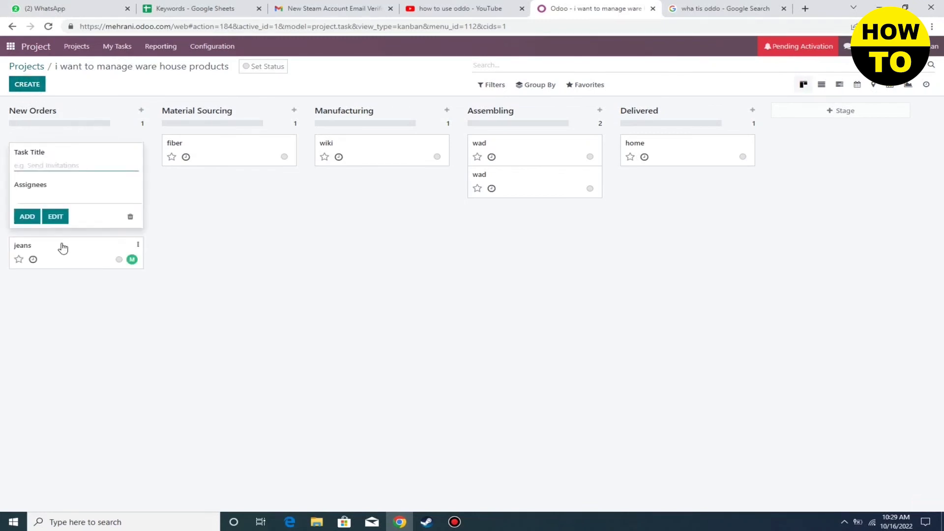
pyautogui.click(223, 238)
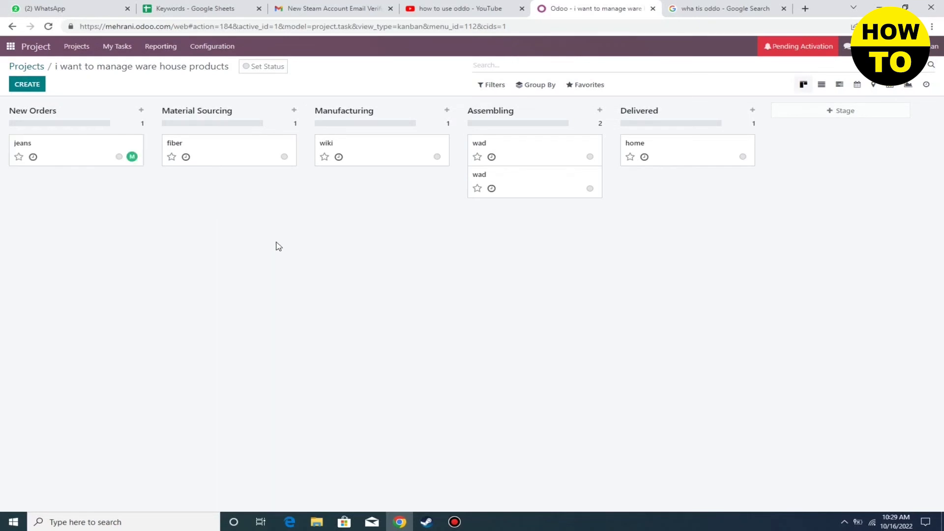
# View the warehouse project's six tasks as a list with stages, then return to the app menu
pyautogui.click(821, 85)
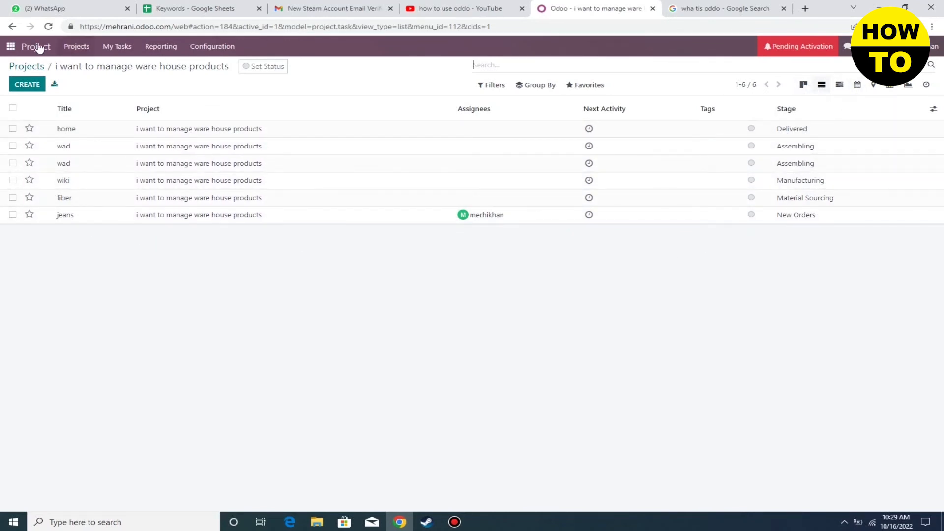
pyautogui.click(12, 48)
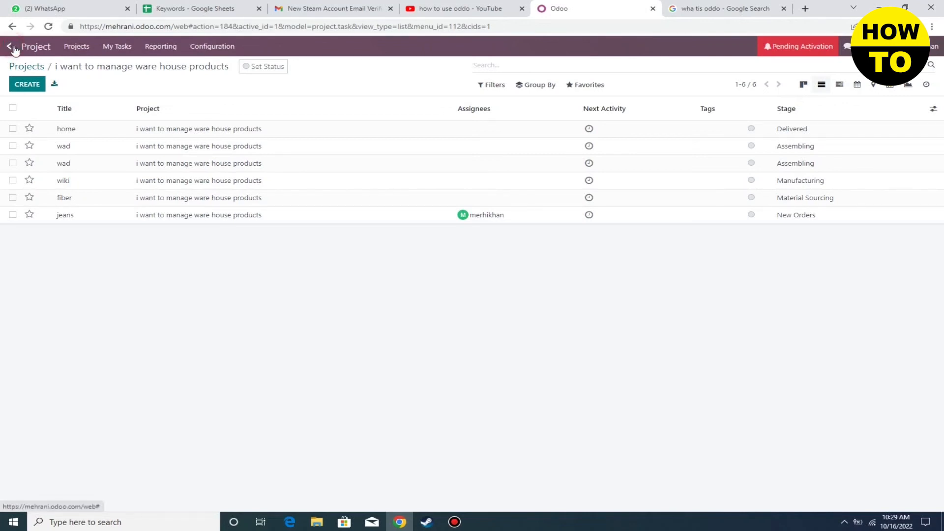
# Install Sales together with Invoicing from the Apps catalogue and open it on Quotations
pyautogui.click(433, 120)
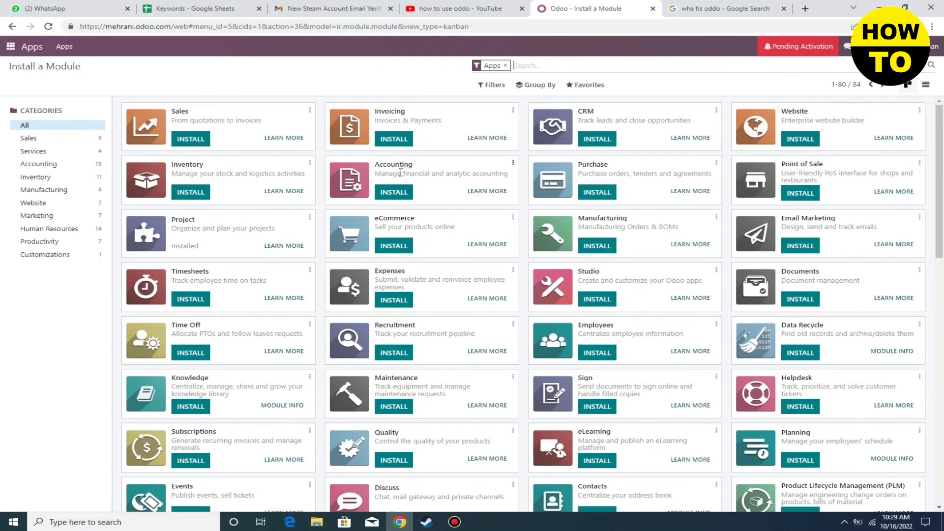
pyautogui.click(187, 142)
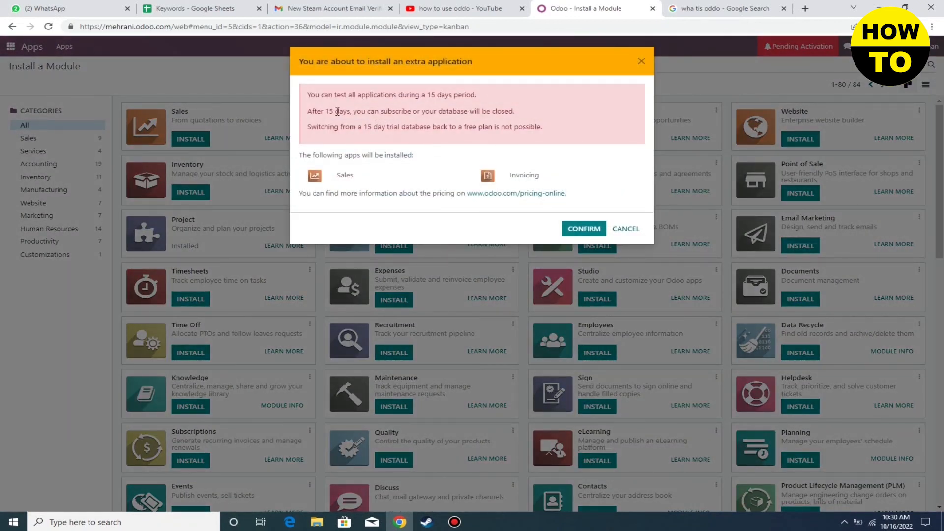
pyautogui.click(578, 229)
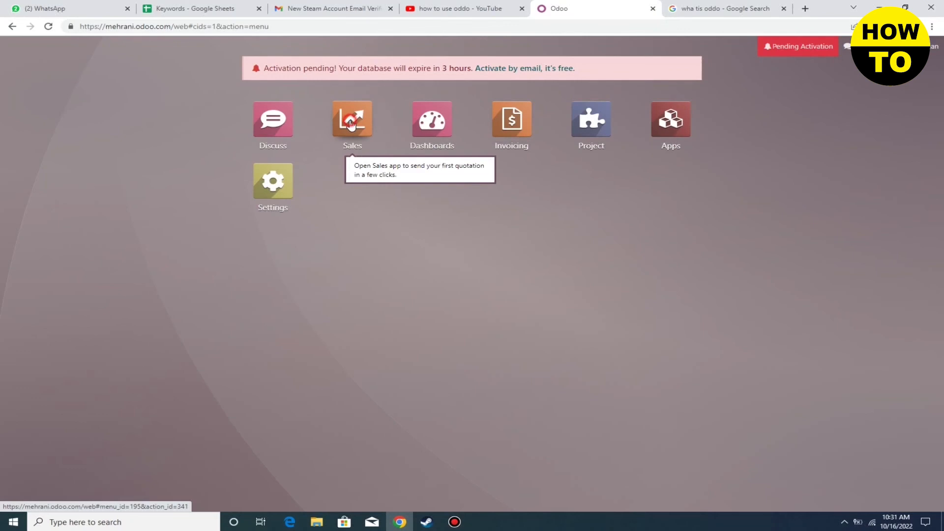
pyautogui.click(350, 124)
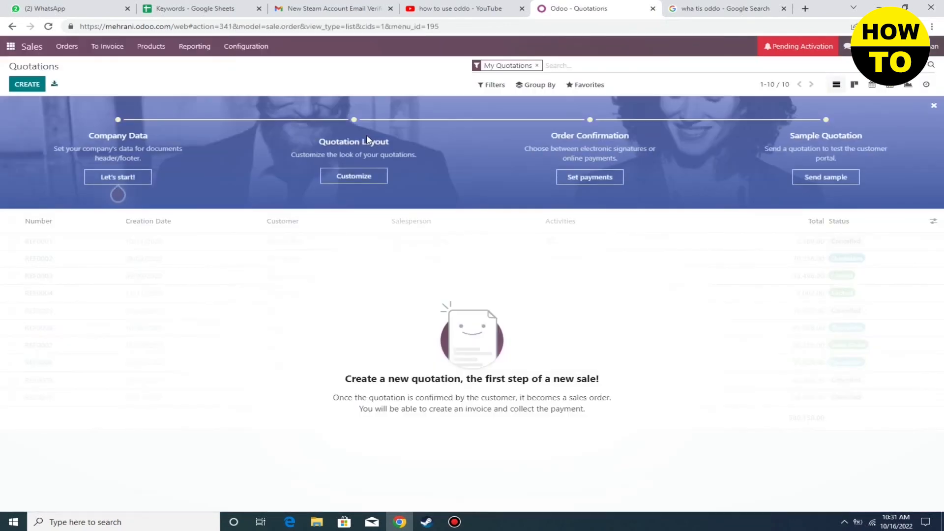
# From a new quotation, edit the Company Name in the Company Data setup and apply it
pyautogui.click(29, 87)
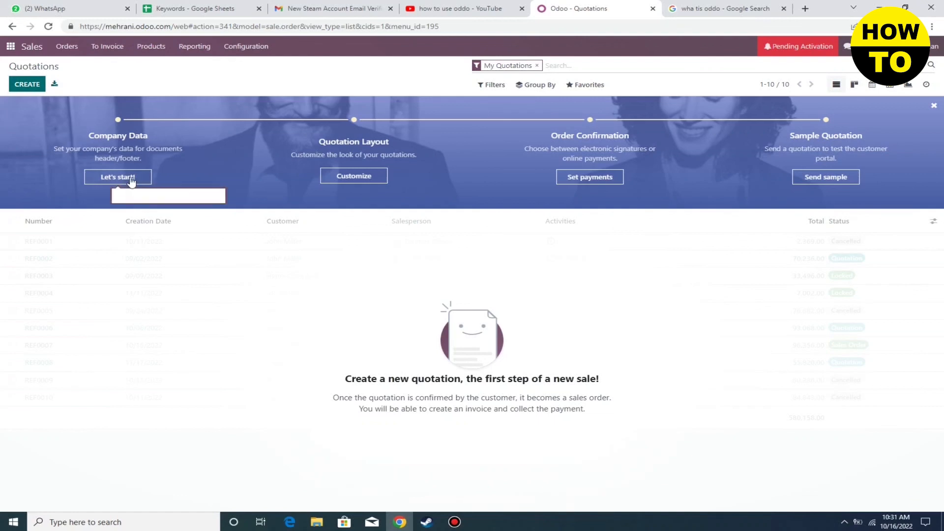
pyautogui.click(131, 175)
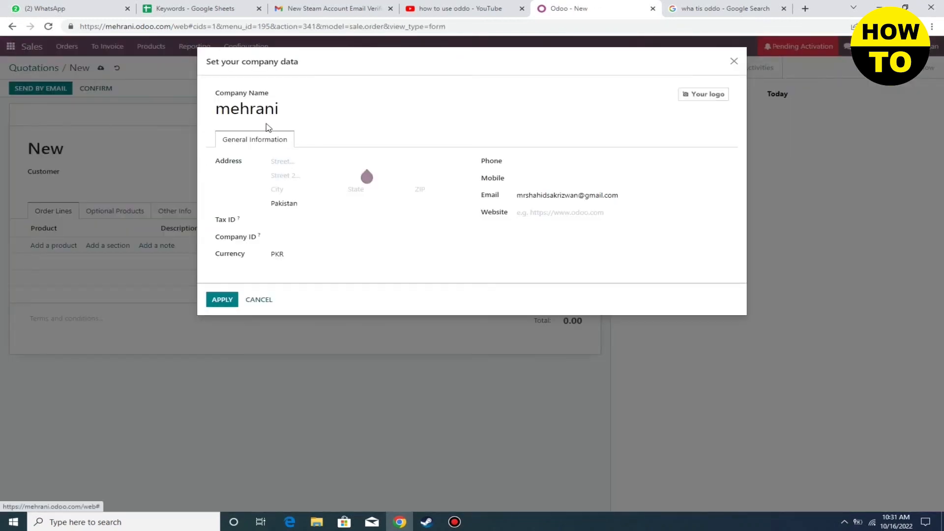
pyautogui.click(306, 108)
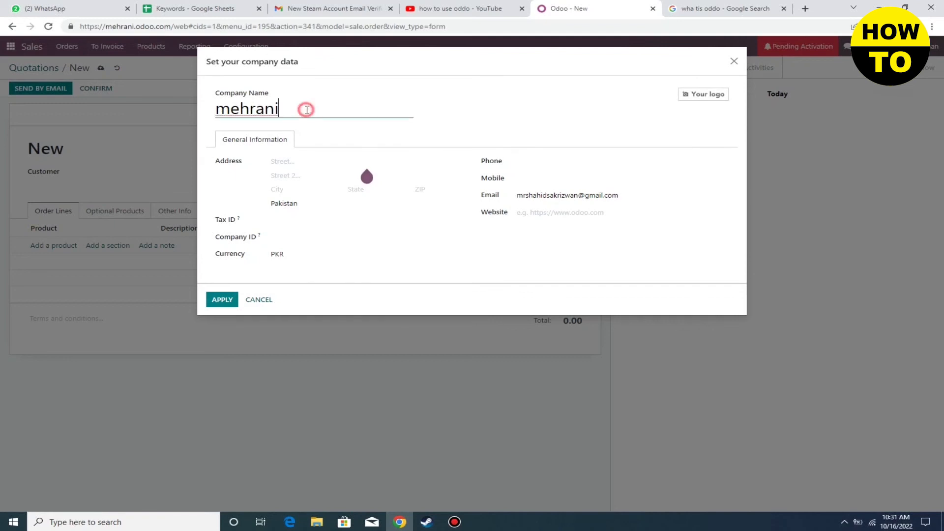
pyautogui.write('y')
pyautogui.click(224, 300)
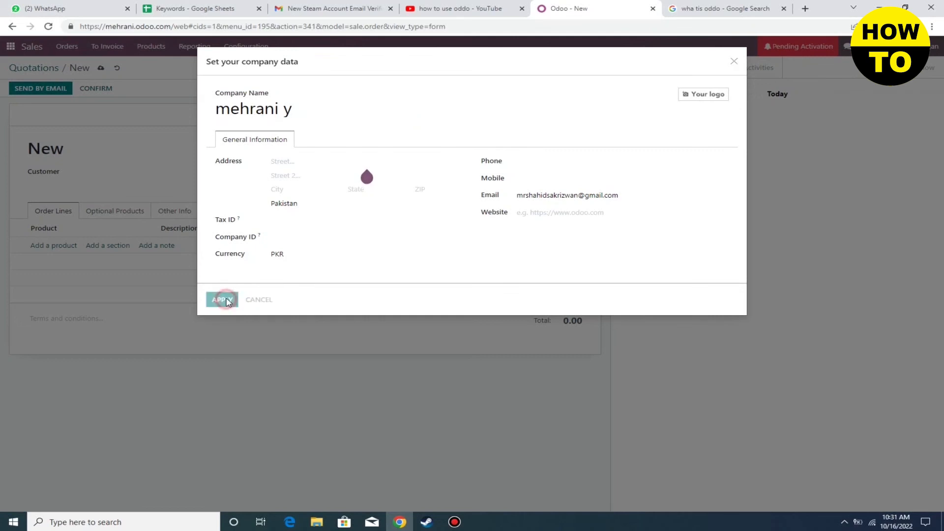